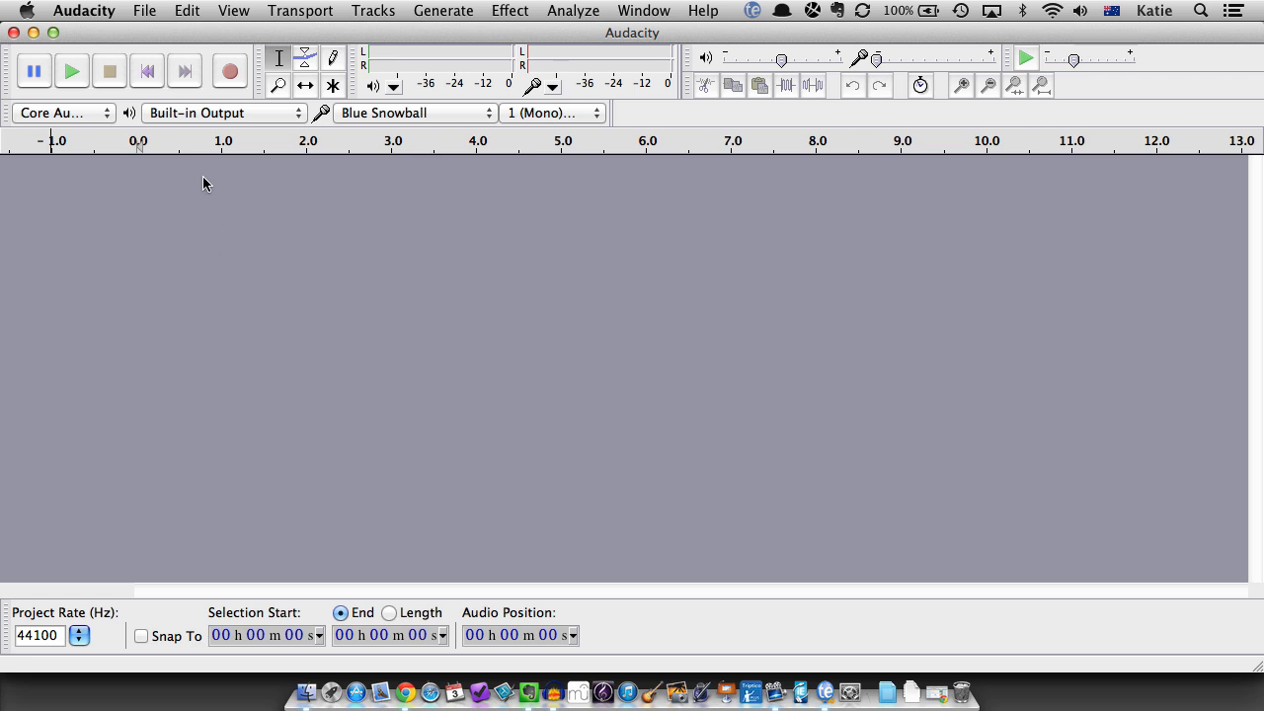
Import I Want You Back.mp3 via File > Import > Audio as a stereo track
left_click(145, 10)
mouse_move(267, 239)
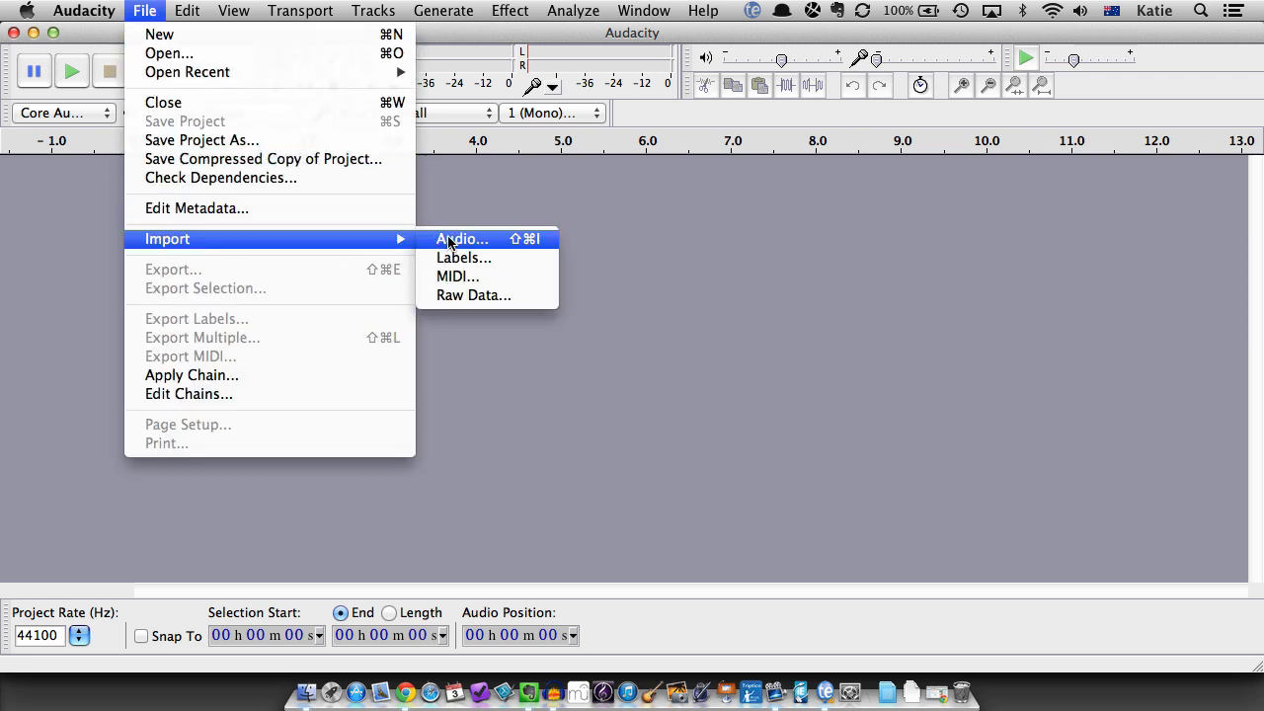
left_click(461, 239)
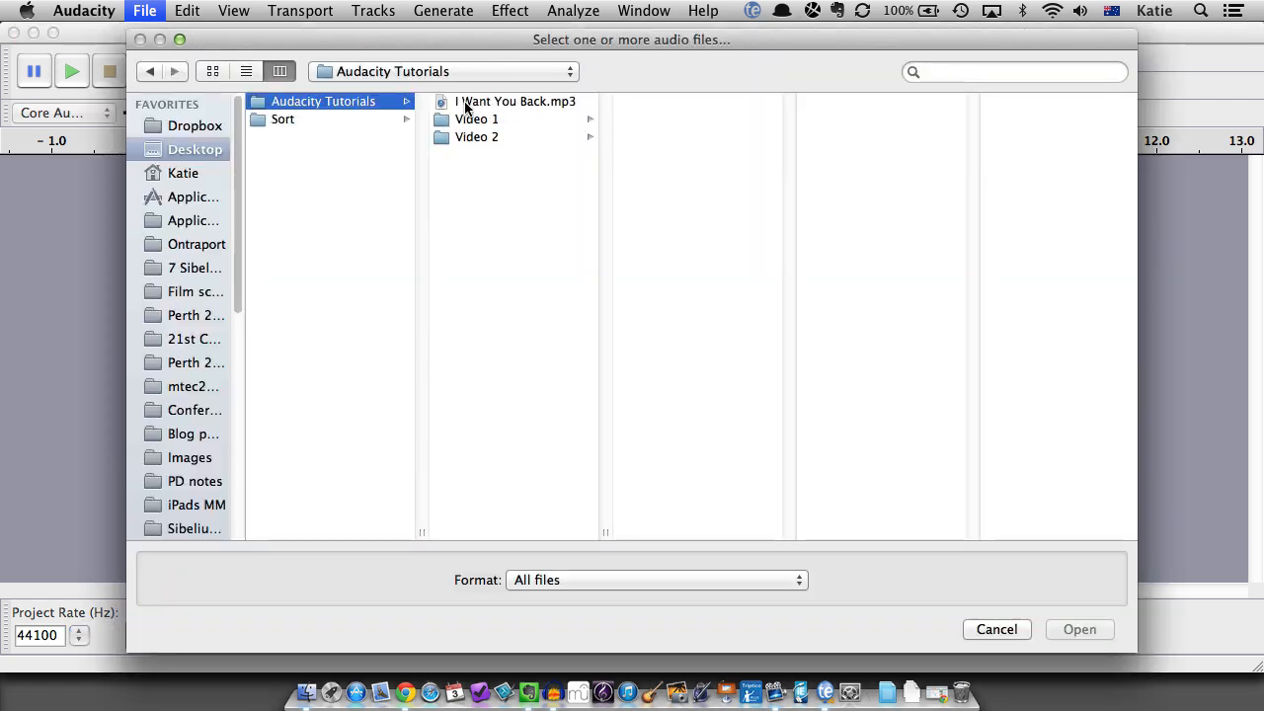
left_click(468, 103)
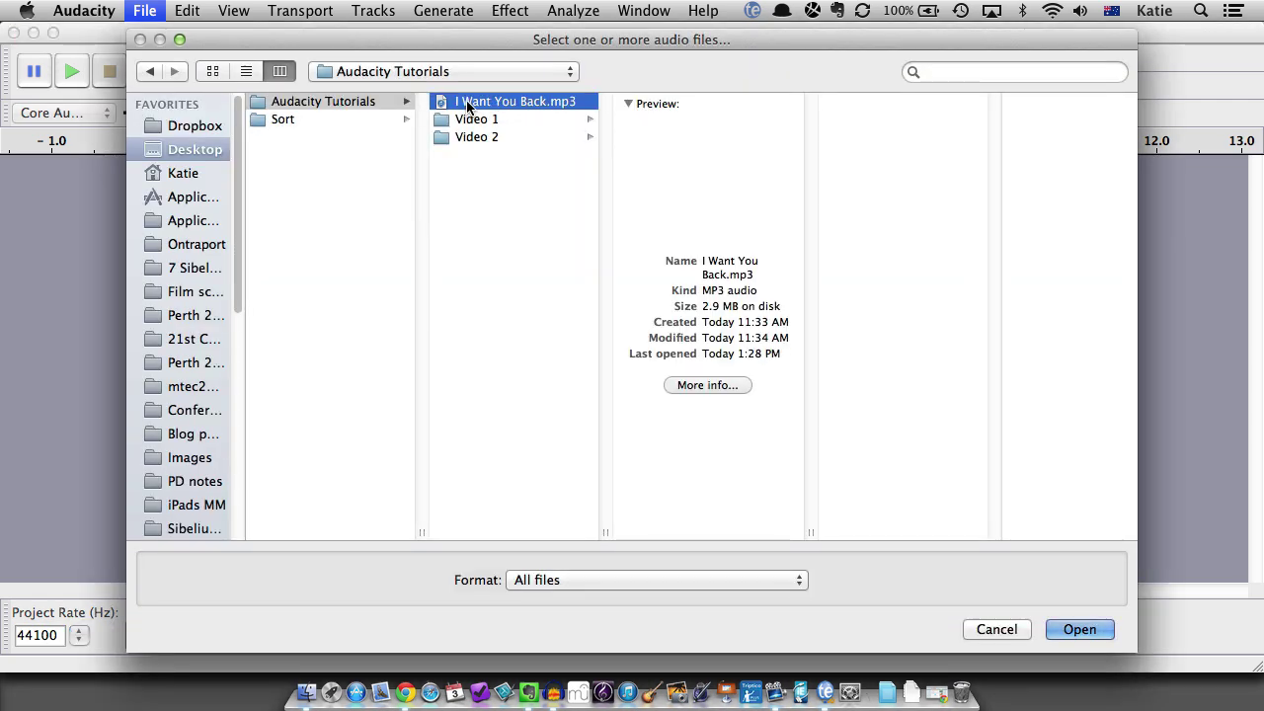
left_click(1086, 630)
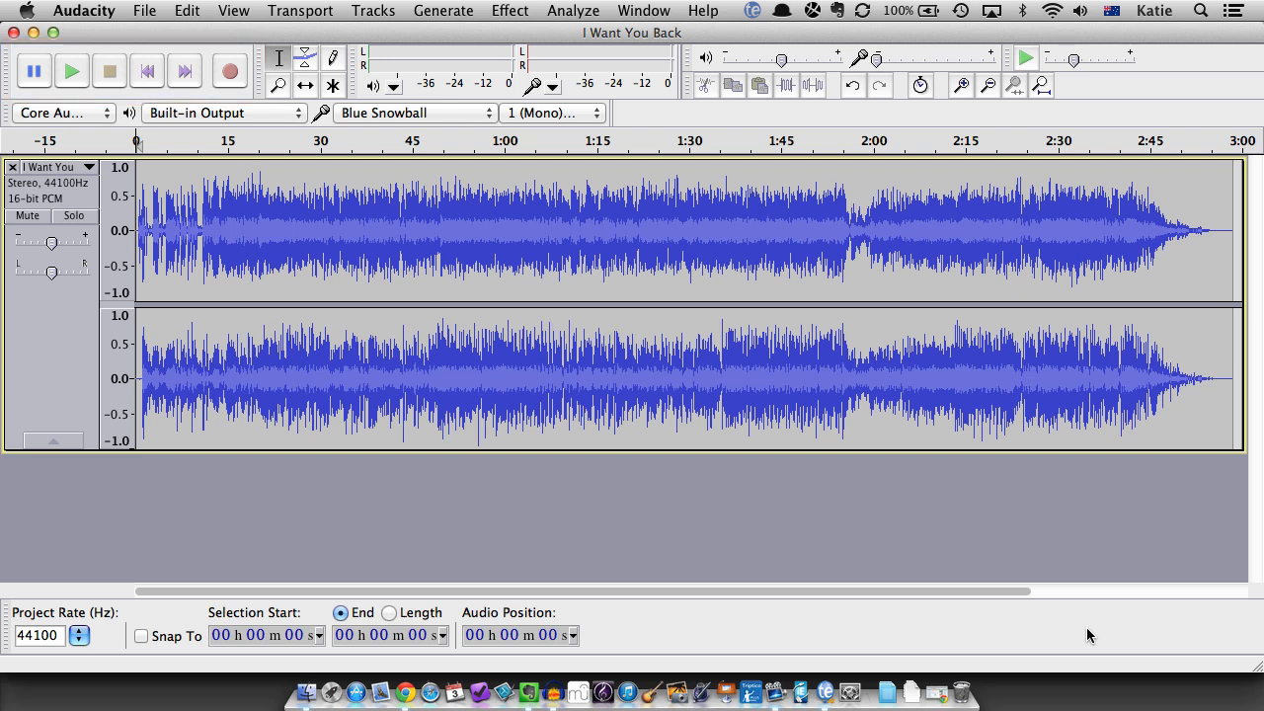
Play the song with Space, stop it, pause with P, then stop playback again
key("space")
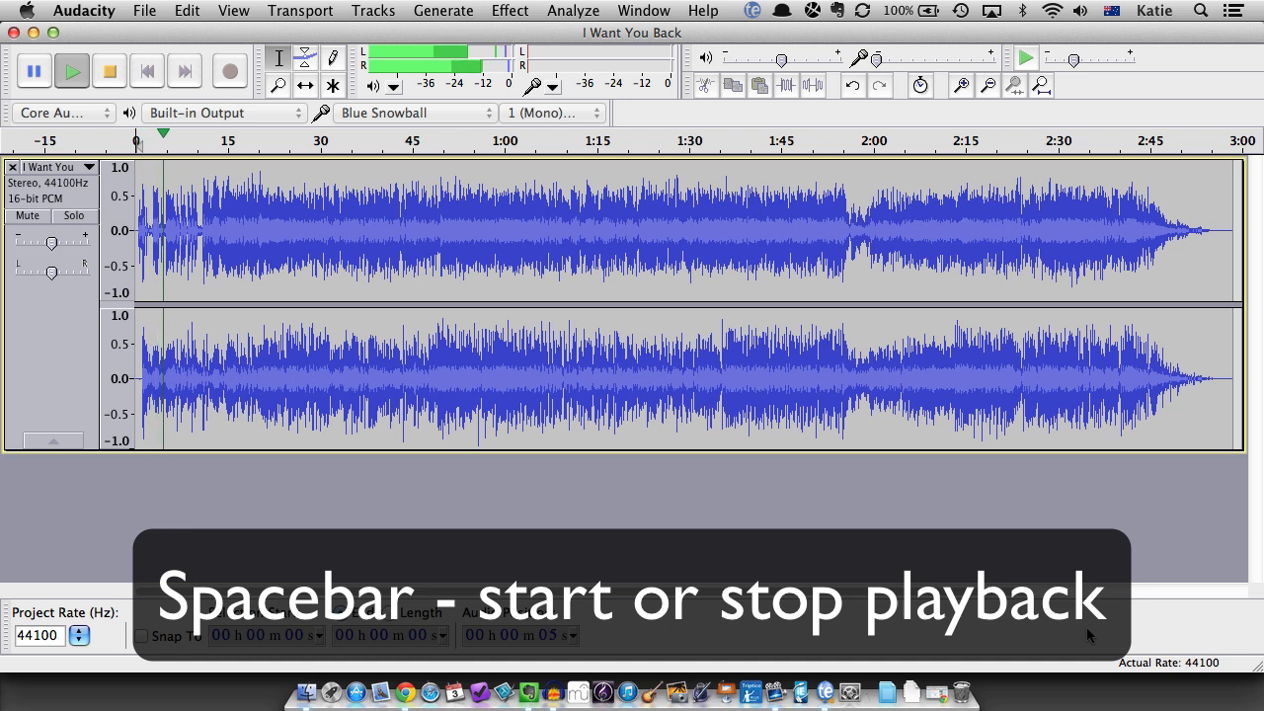
key("space")
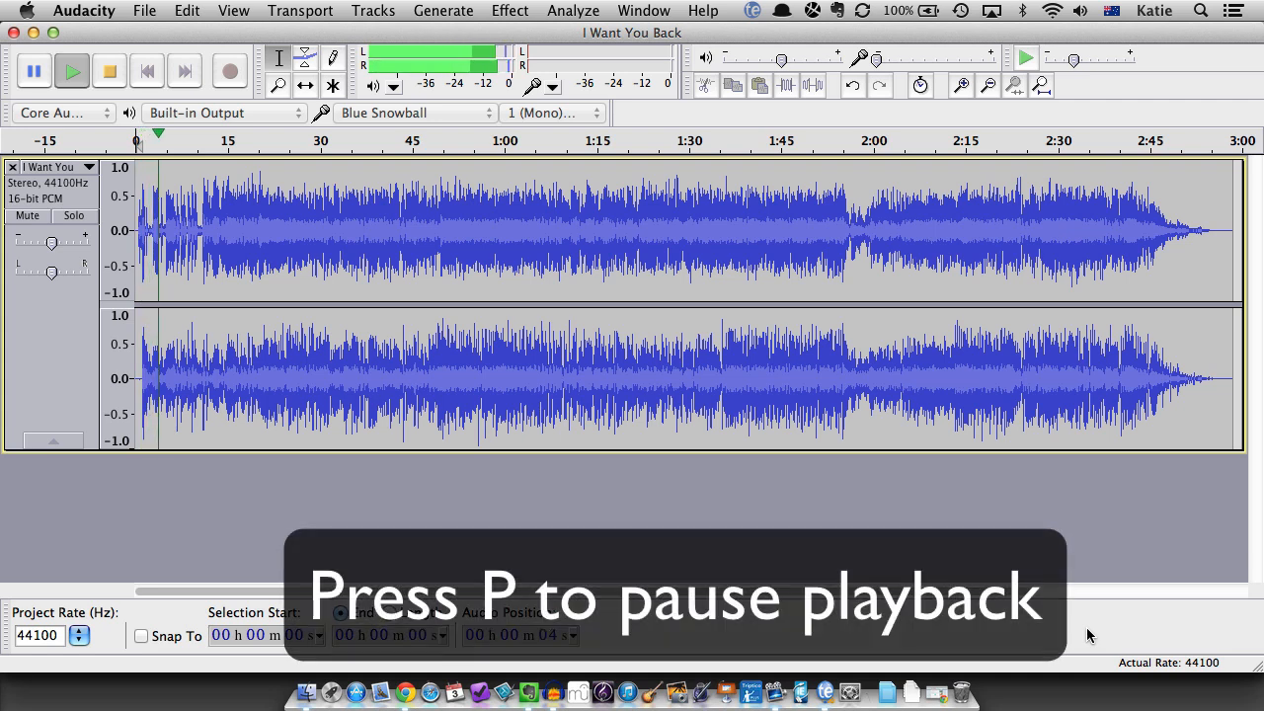
key("p")
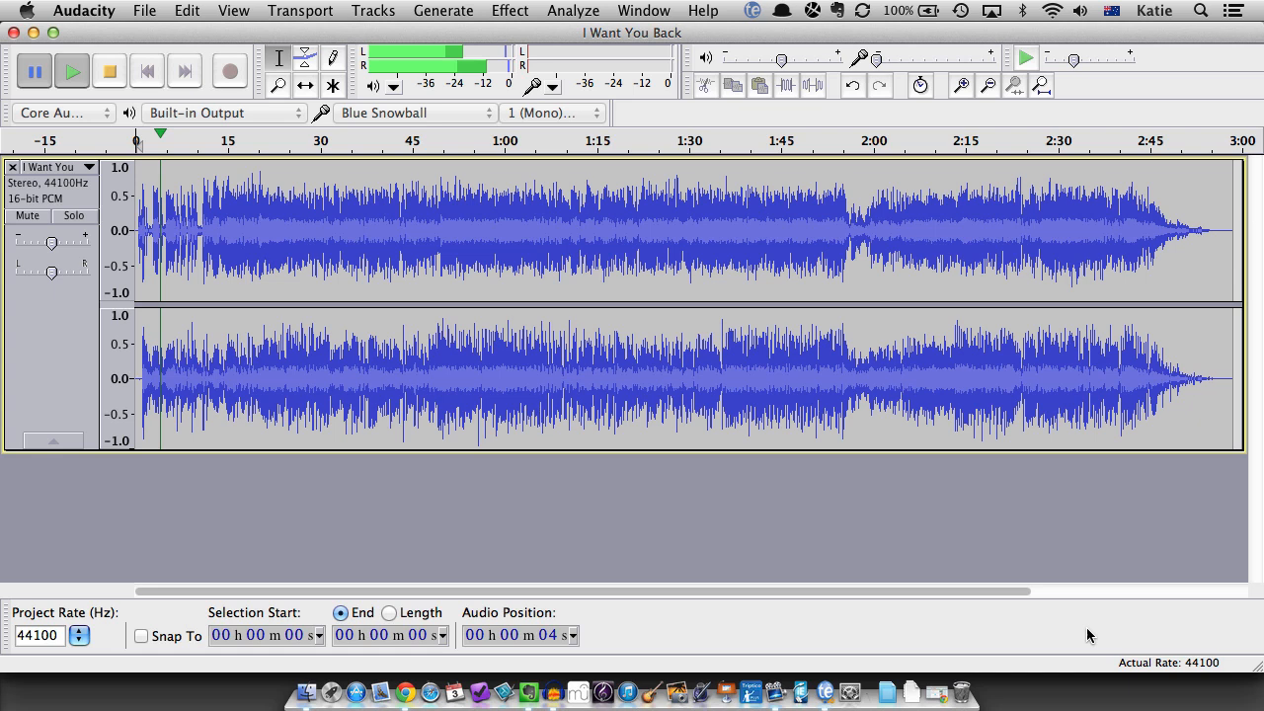
key("space")
Play from about 41 seconds, stop, then select the 43–46 second stretch of audio
left_click(385, 202)
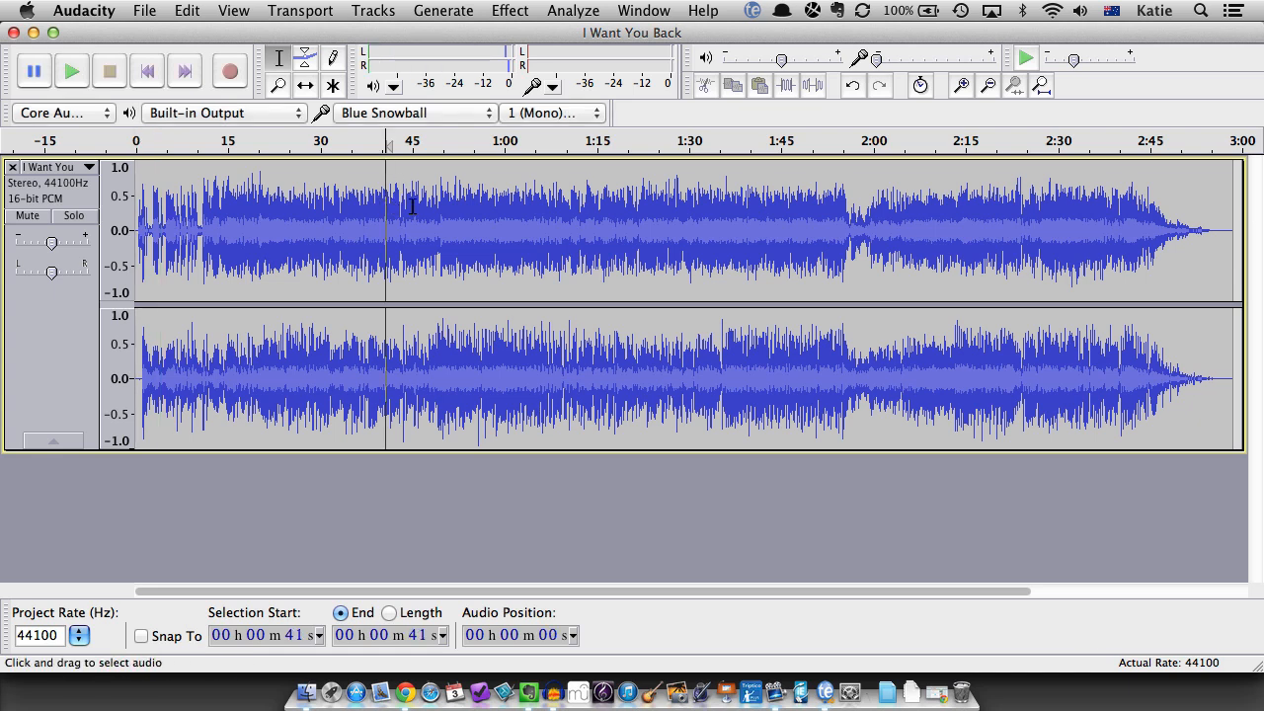
key("space")
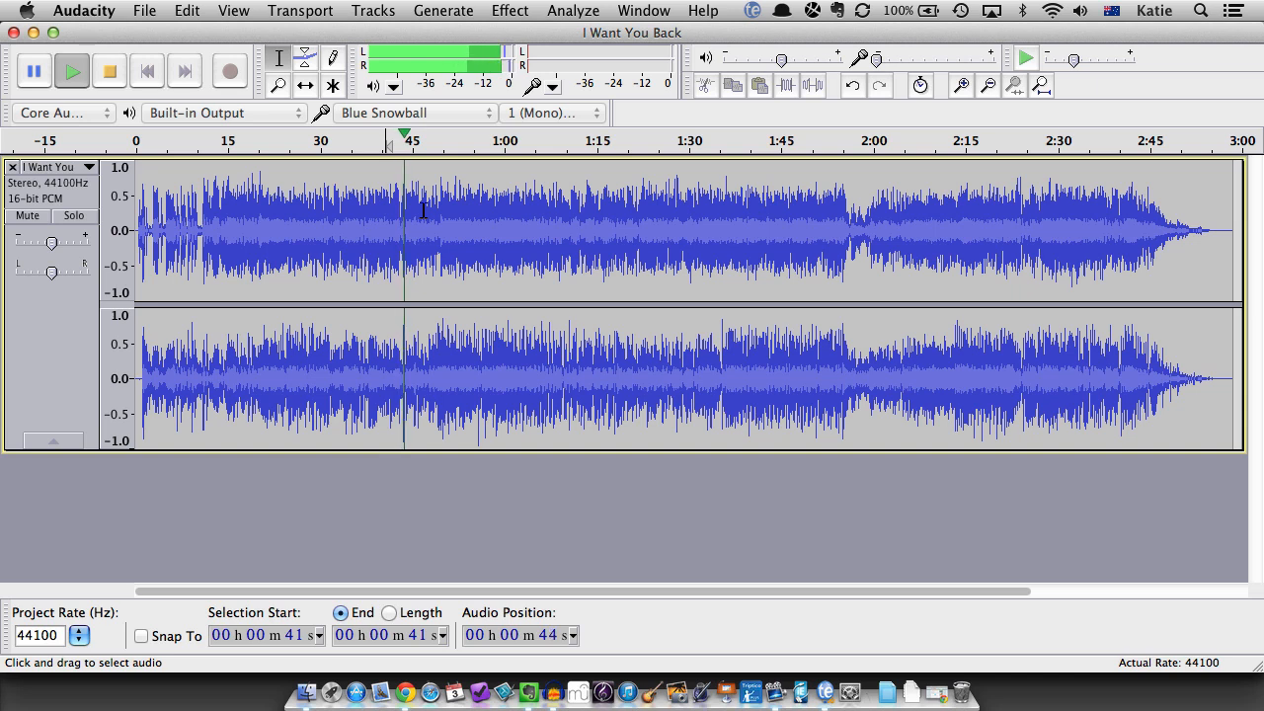
key("space")
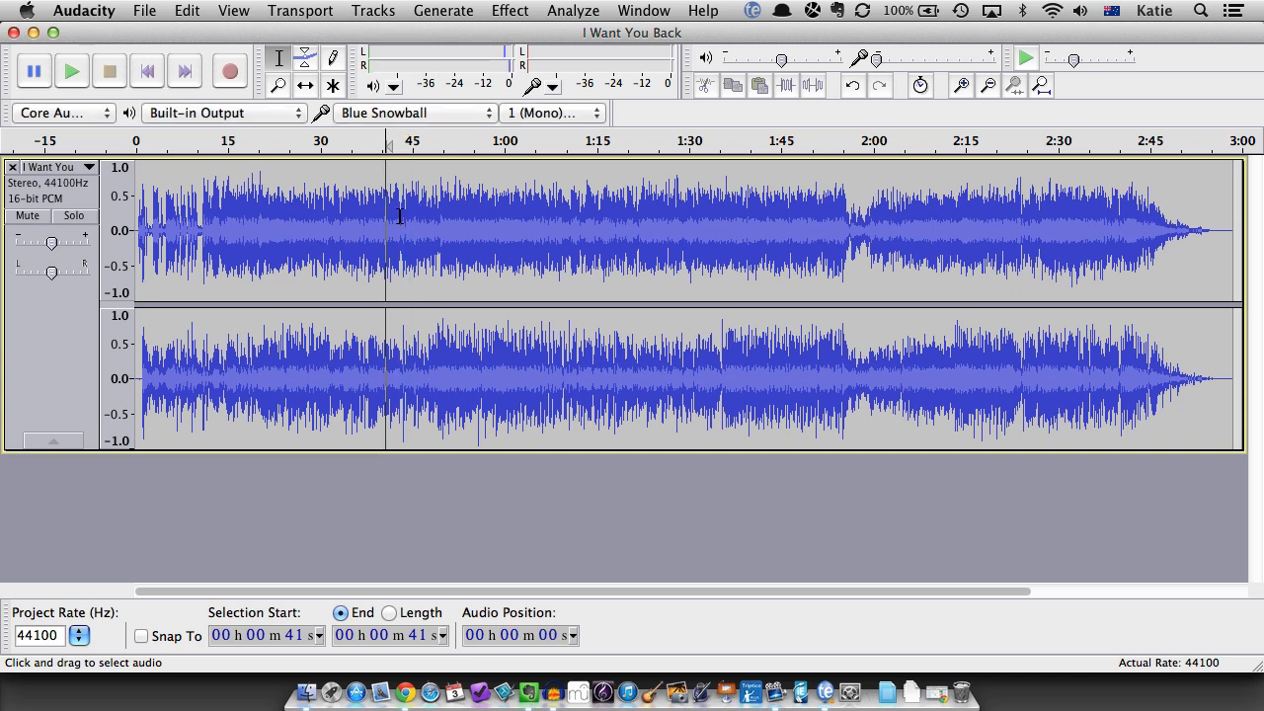
left_click_drag(399, 217, 417, 218)
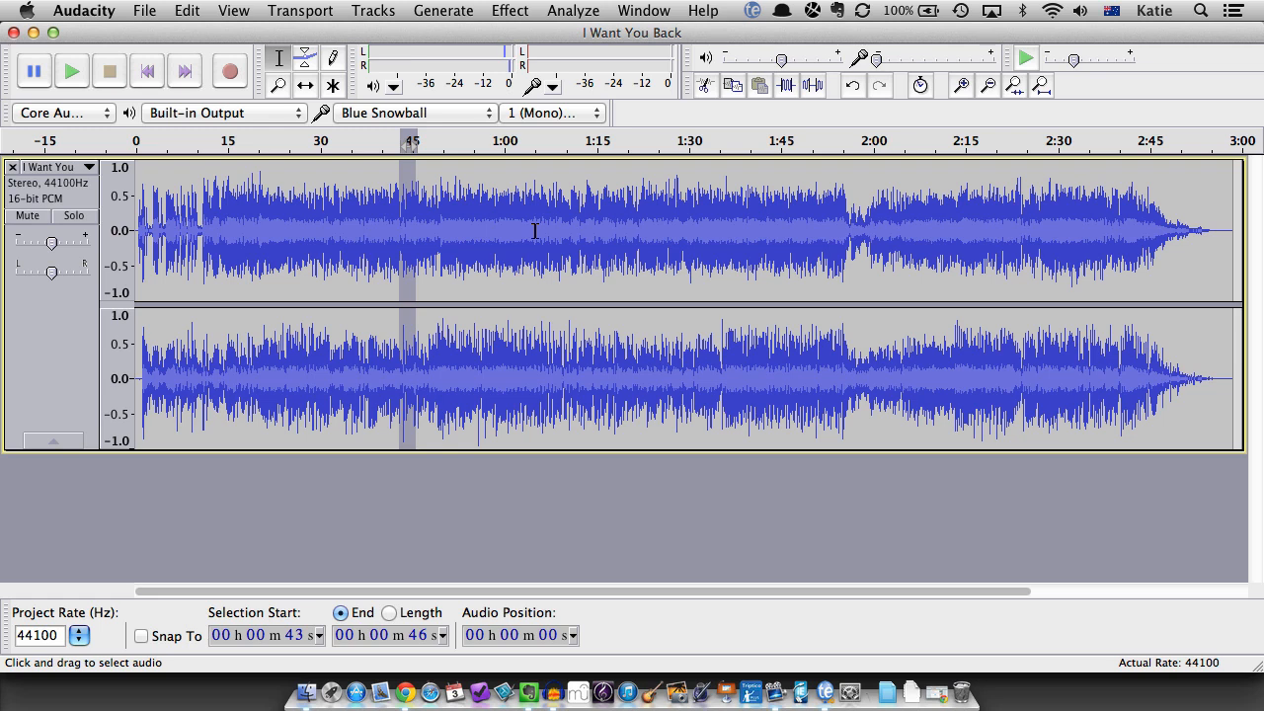
Play the 43–46 s selection, then jump to the track start with Home and its end at 2:59 with End
key("space")
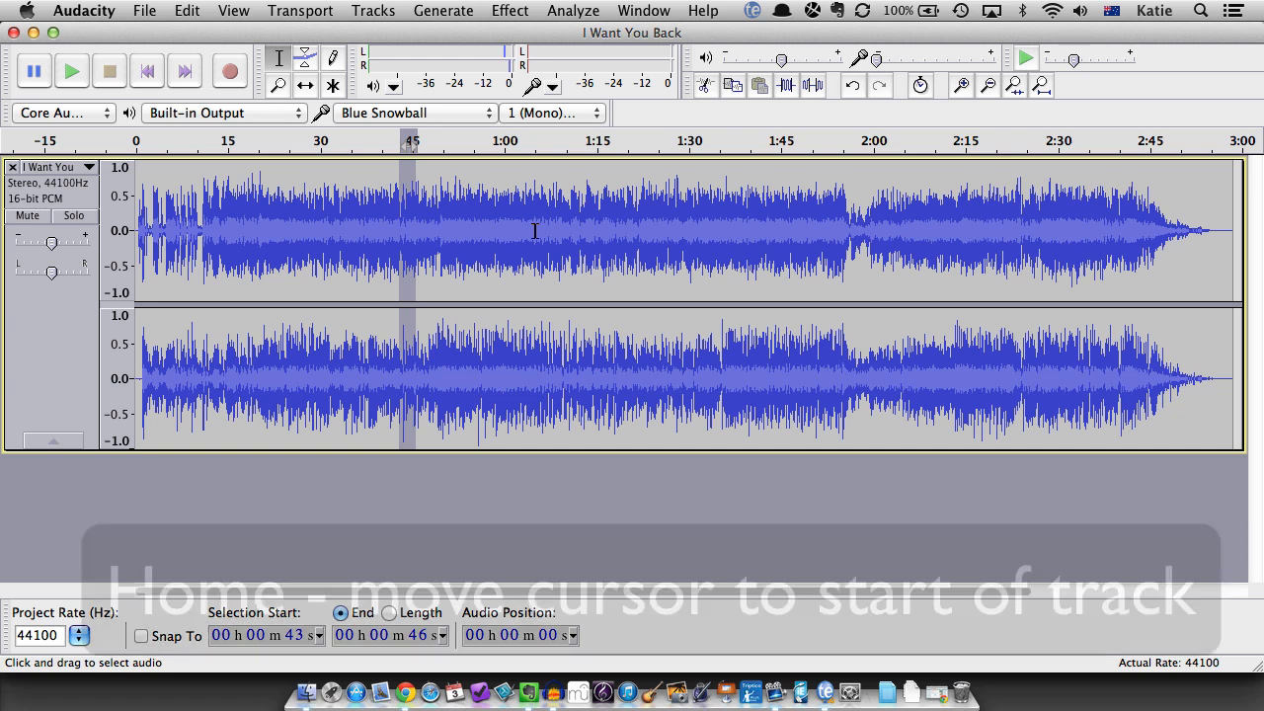
key("Home")
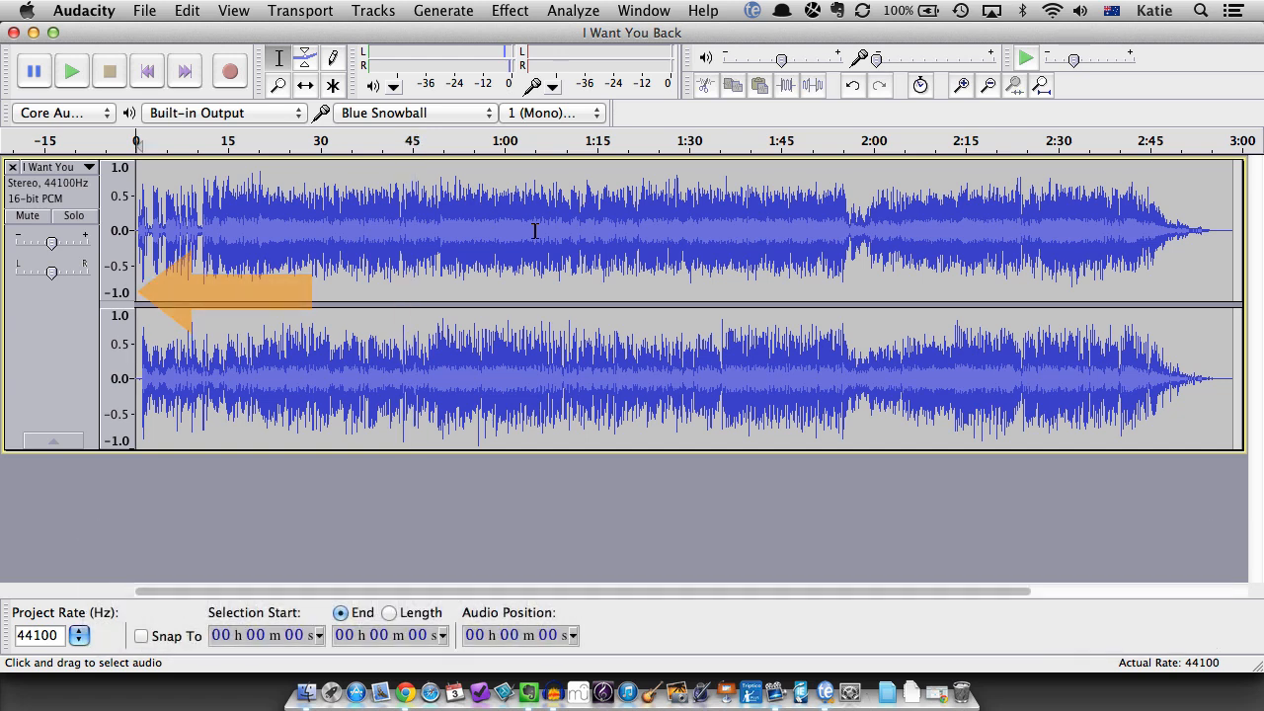
key("End")
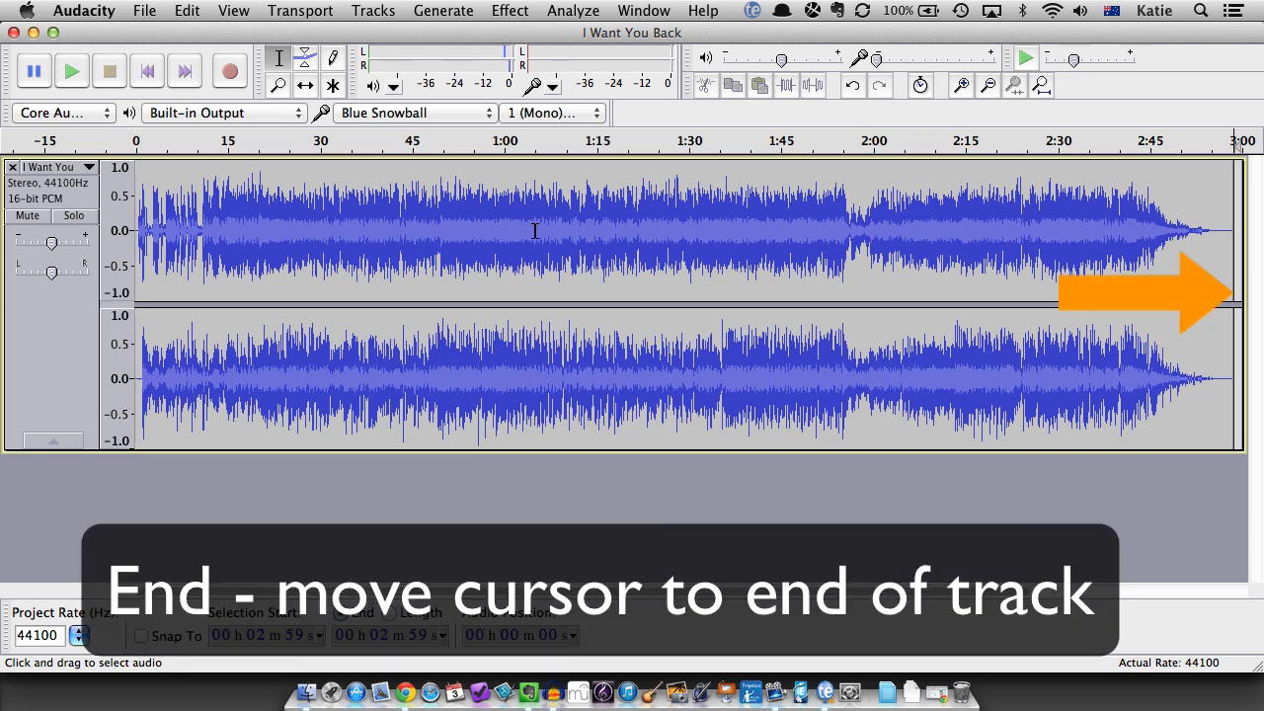